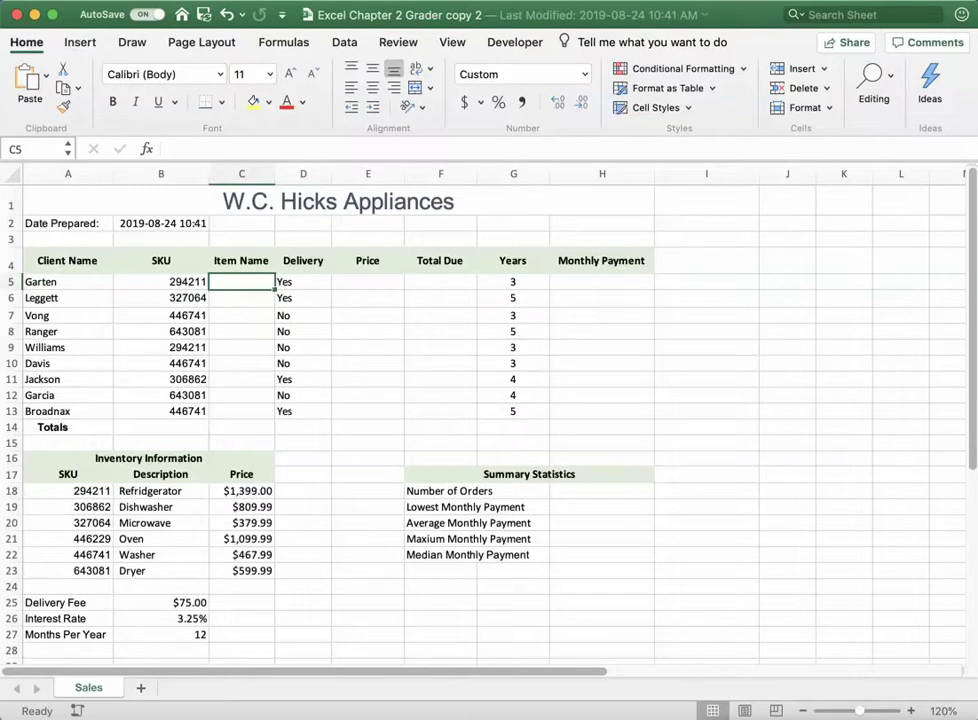
Enter =VLOOKUP(B5,$A$18:$C$23,2) in C5, returning Garten's item, Refridgerator.
key(shift+F3)
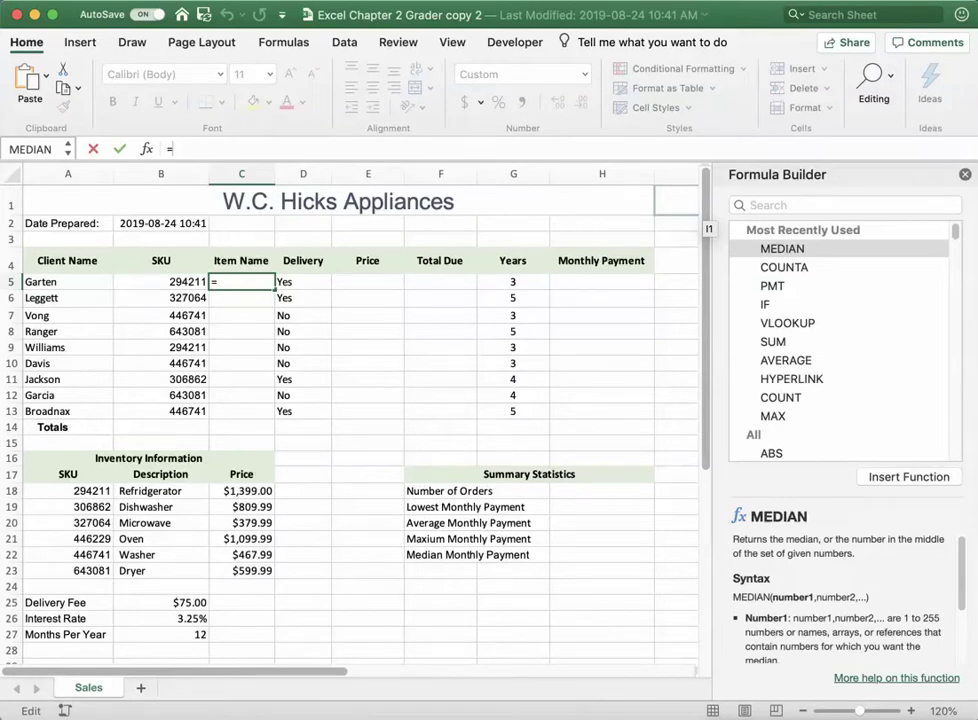
click(787, 323)
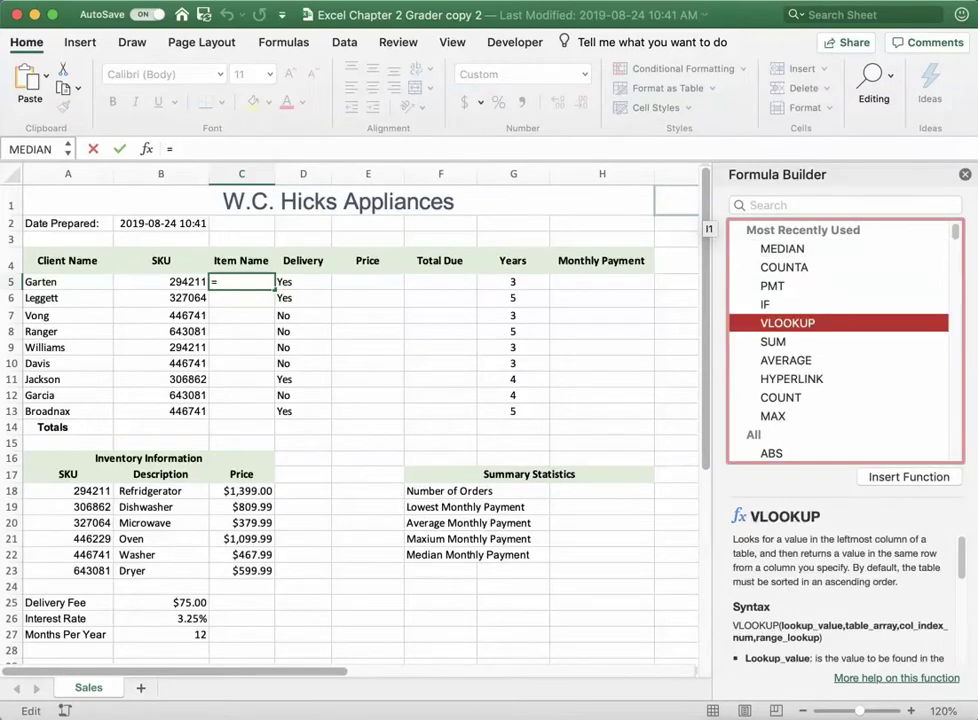
key(Return)
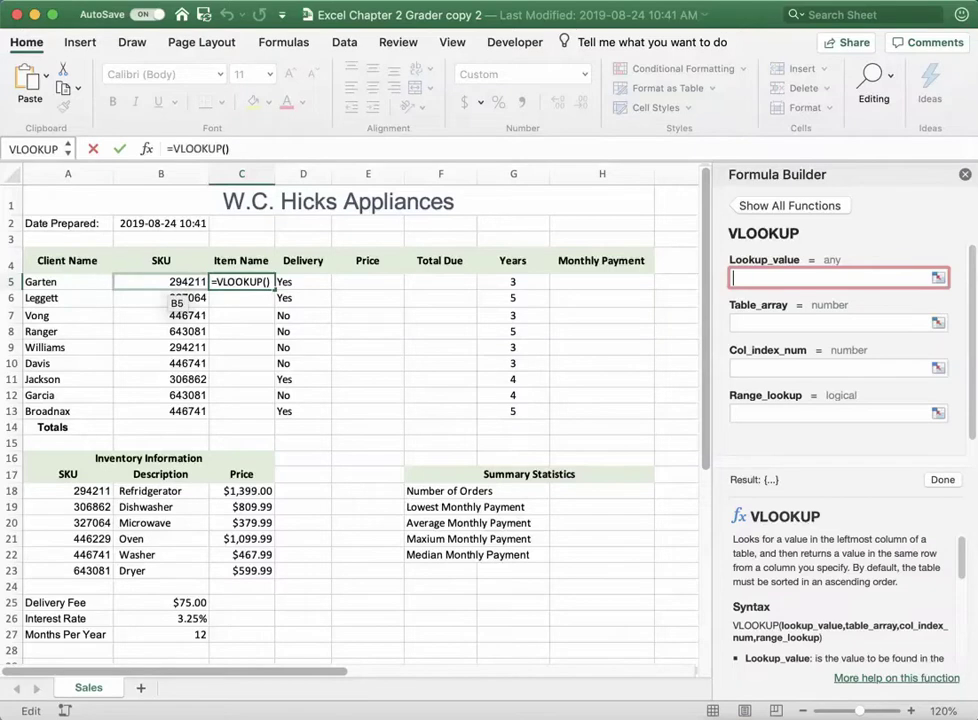
click(172, 284)
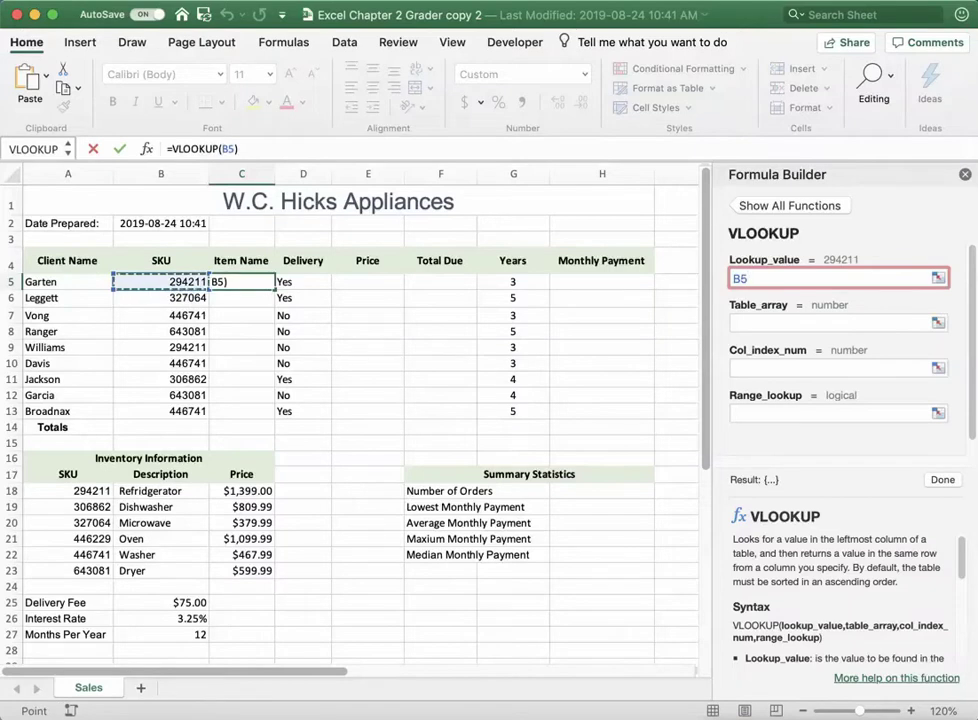
key(Tab)
click(70, 491)
drag(70, 491, 262, 574)
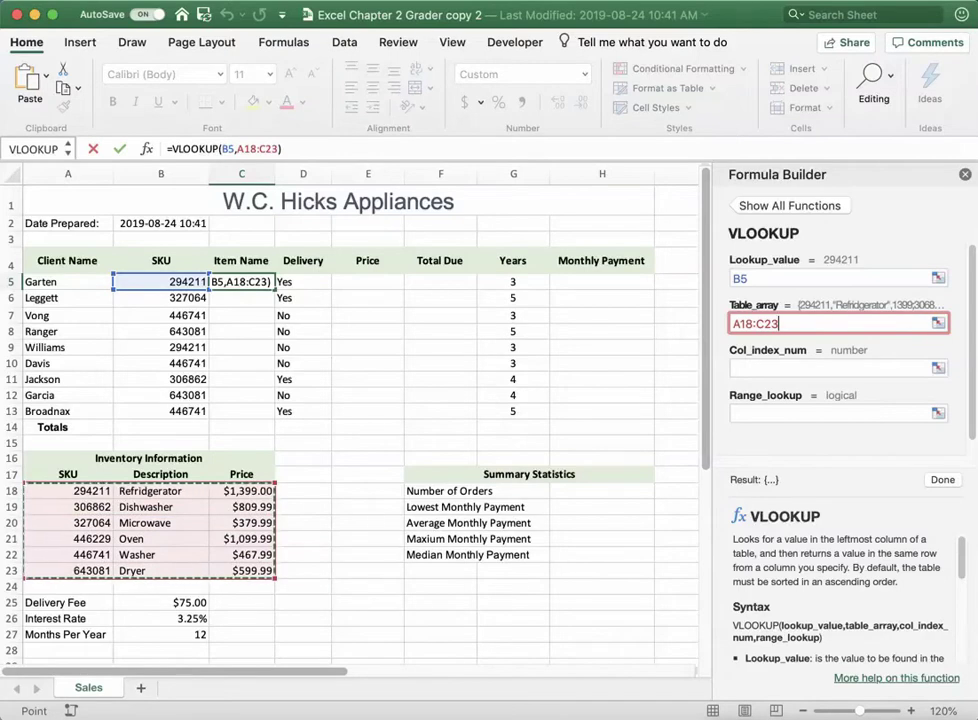
key(F4)
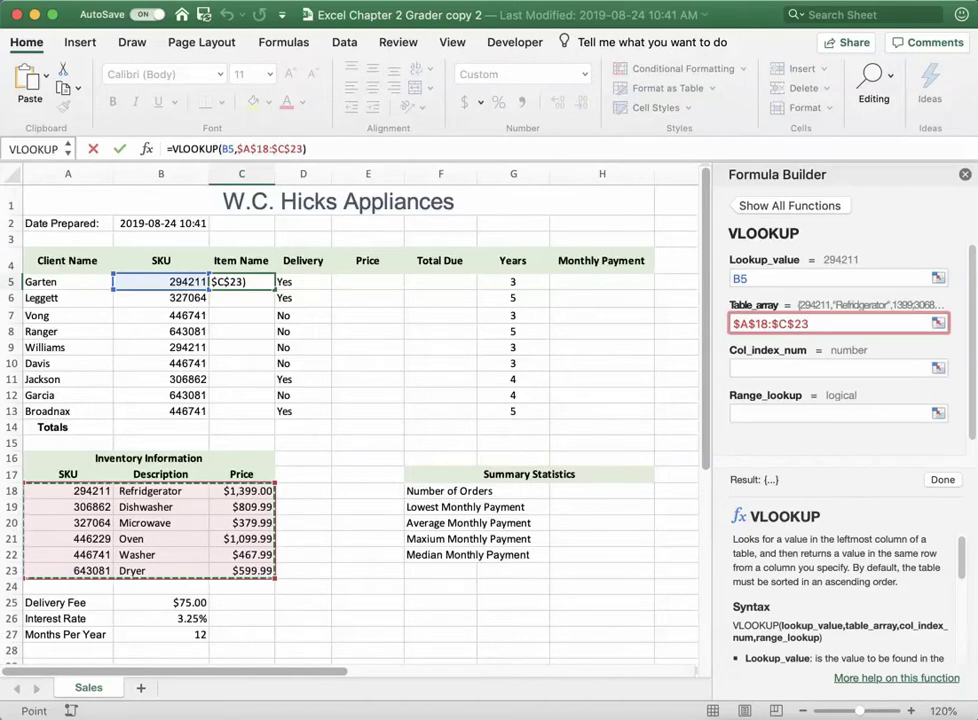
key(Tab)
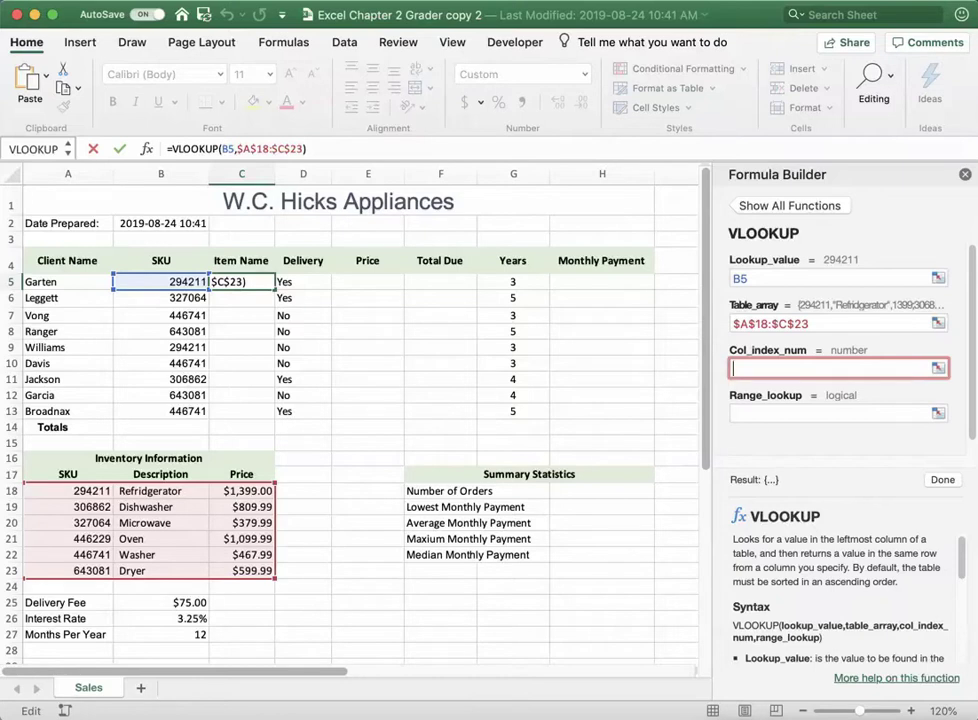
text(2)
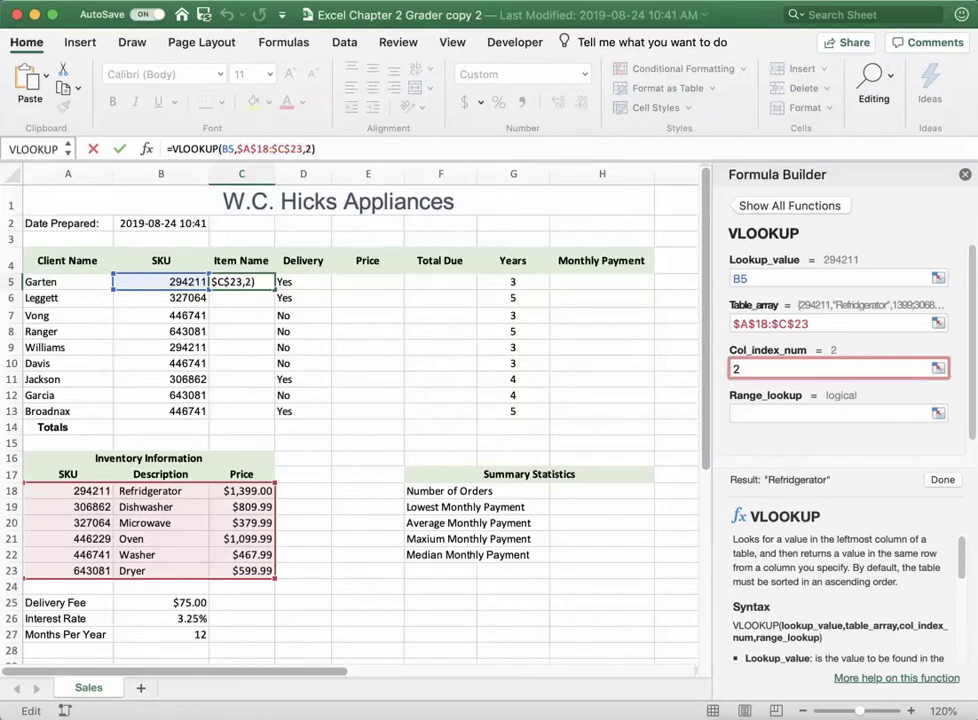
key(Return)
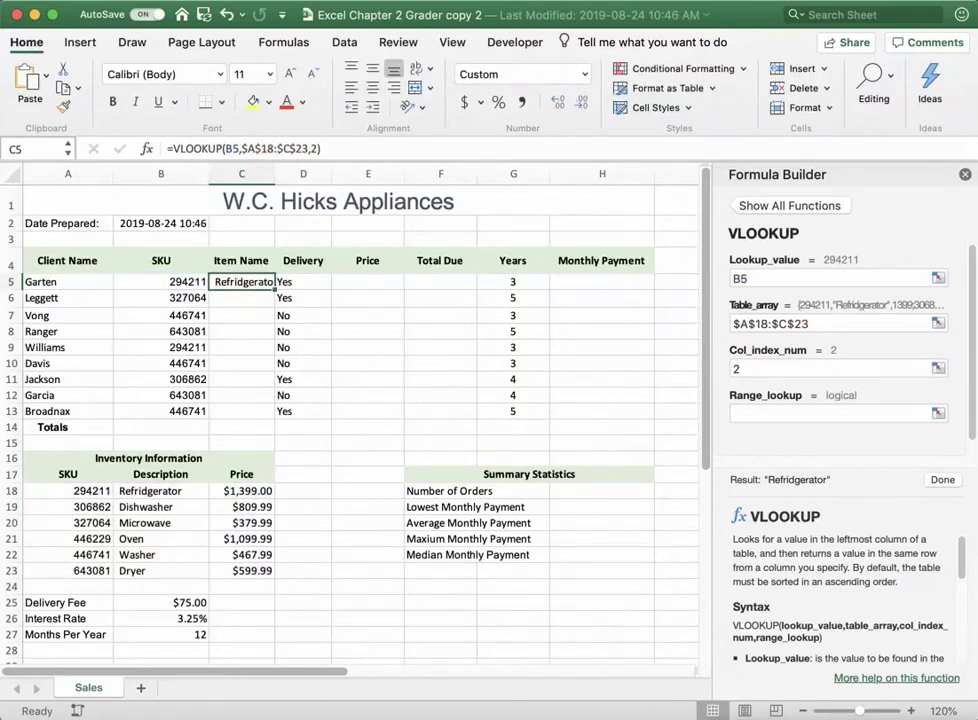
Fill the item name formula down to C13 and widen column C to fit.
drag(274, 289, 270, 417)
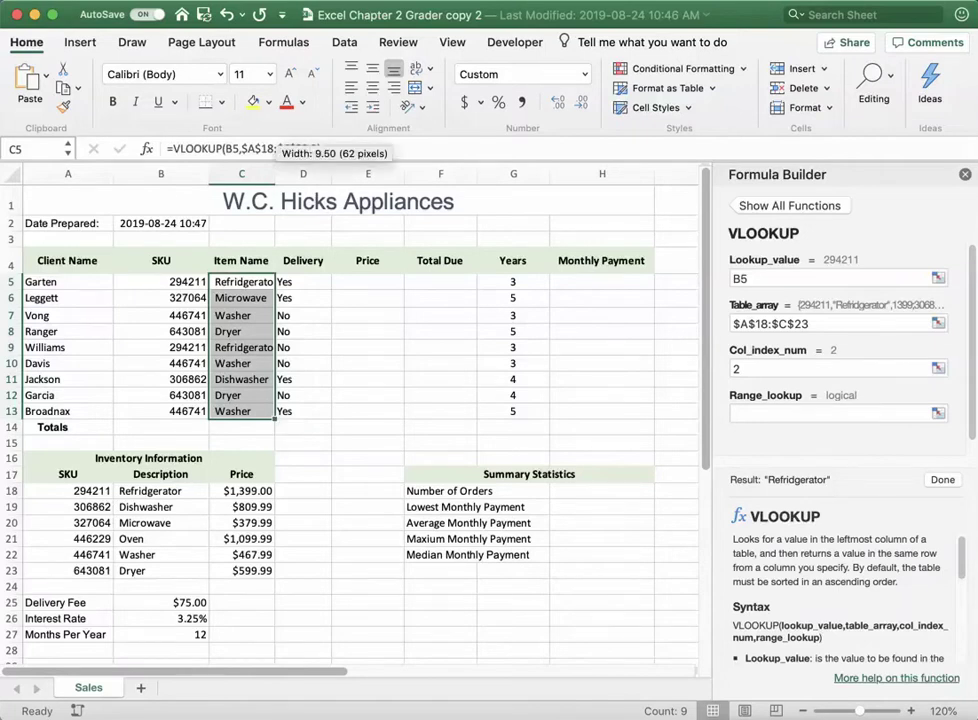
drag(275, 174, 287, 174)
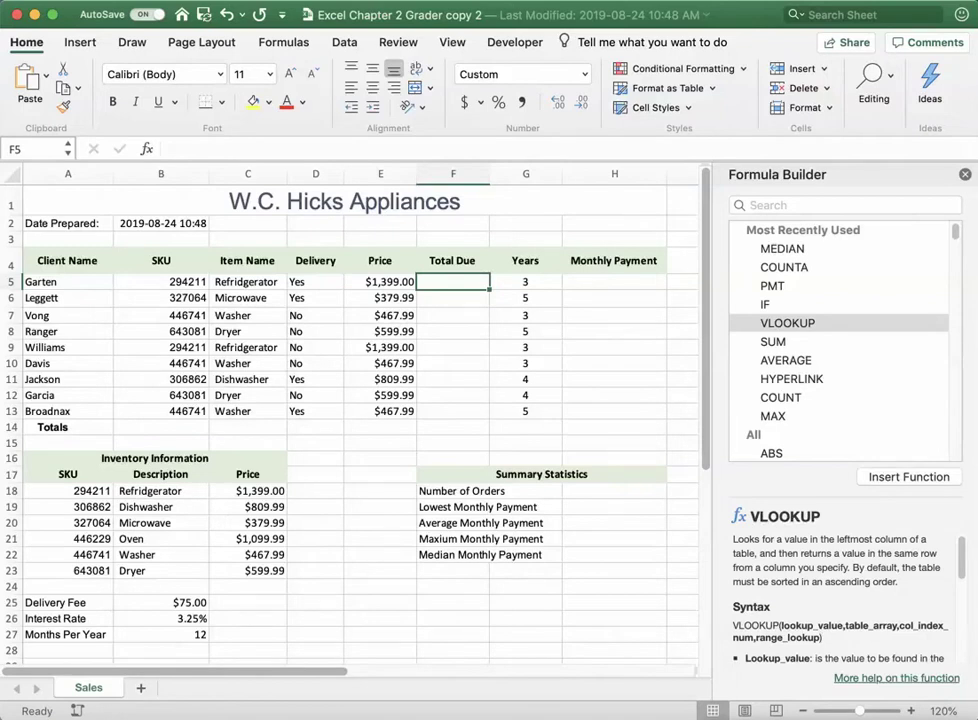
Enter =IF(D5="Yes",E5+$B$25,E5) in F5, giving Garten's Total Due of 1,474.
click(765, 304)
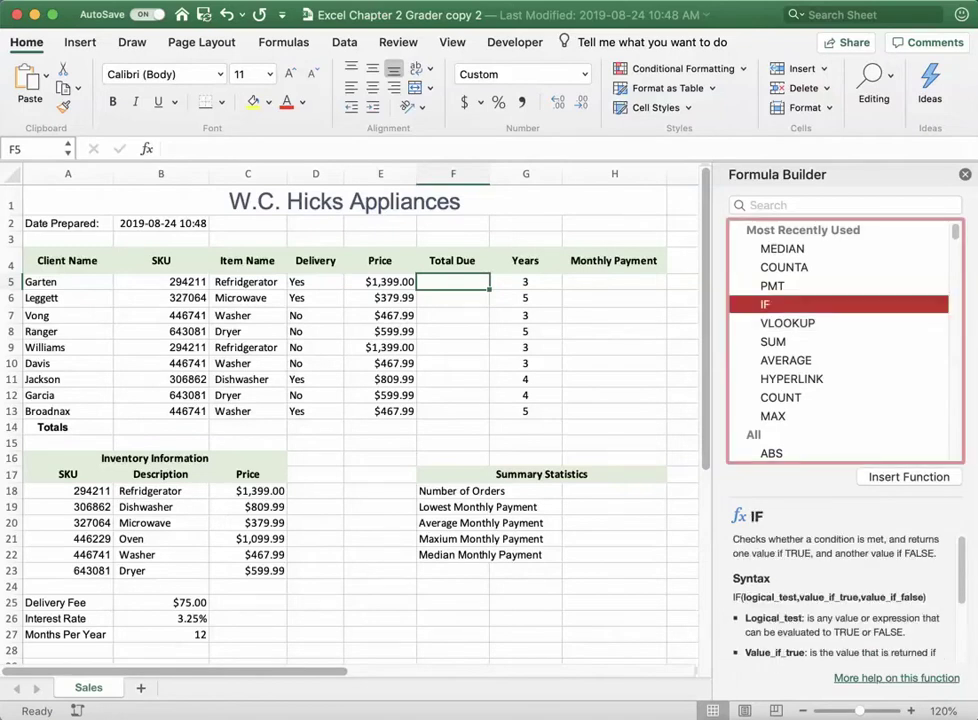
click(909, 477)
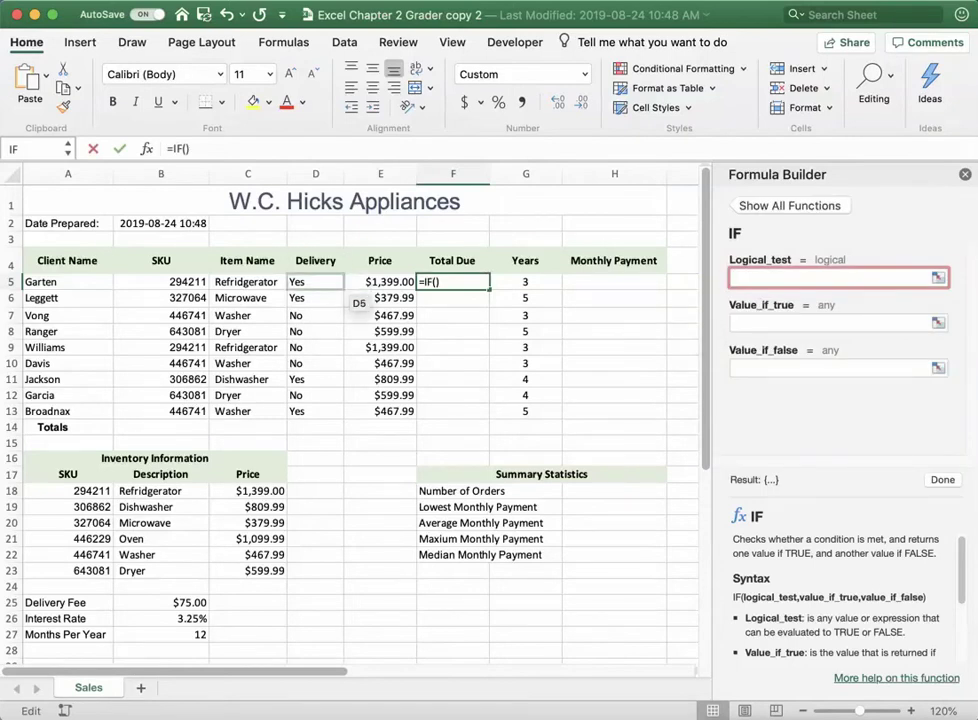
click(338, 284)
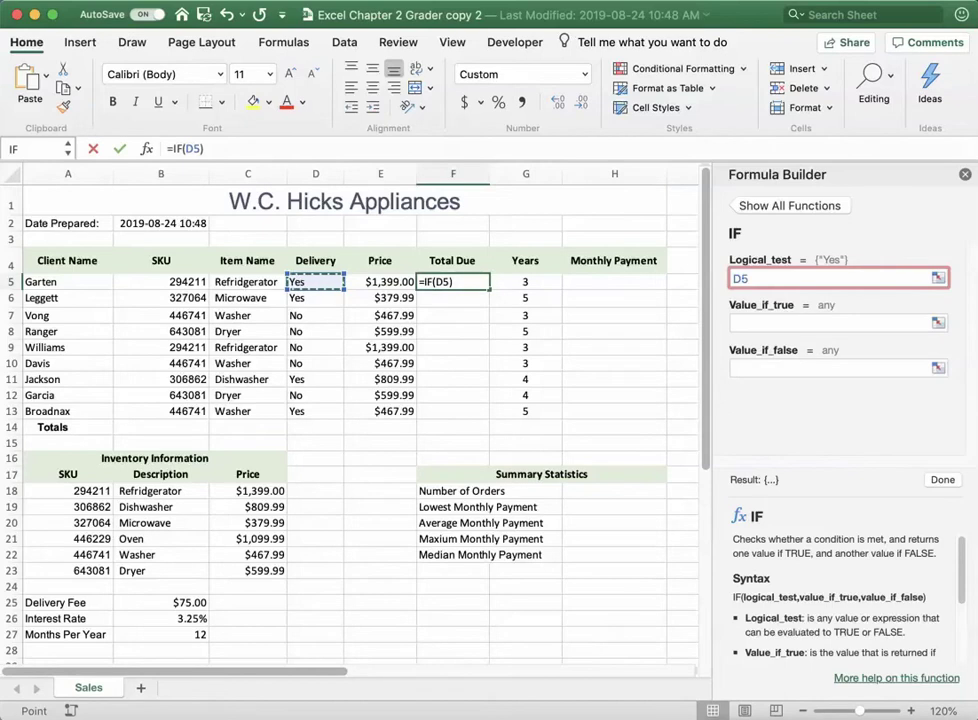
text(="Yes")
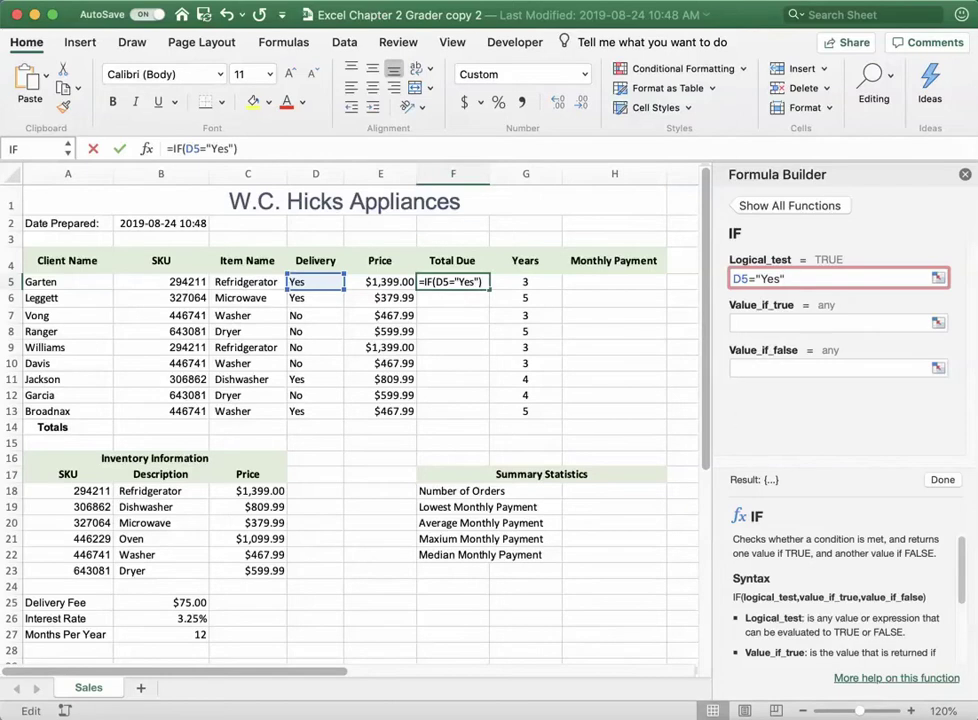
key(Tab)
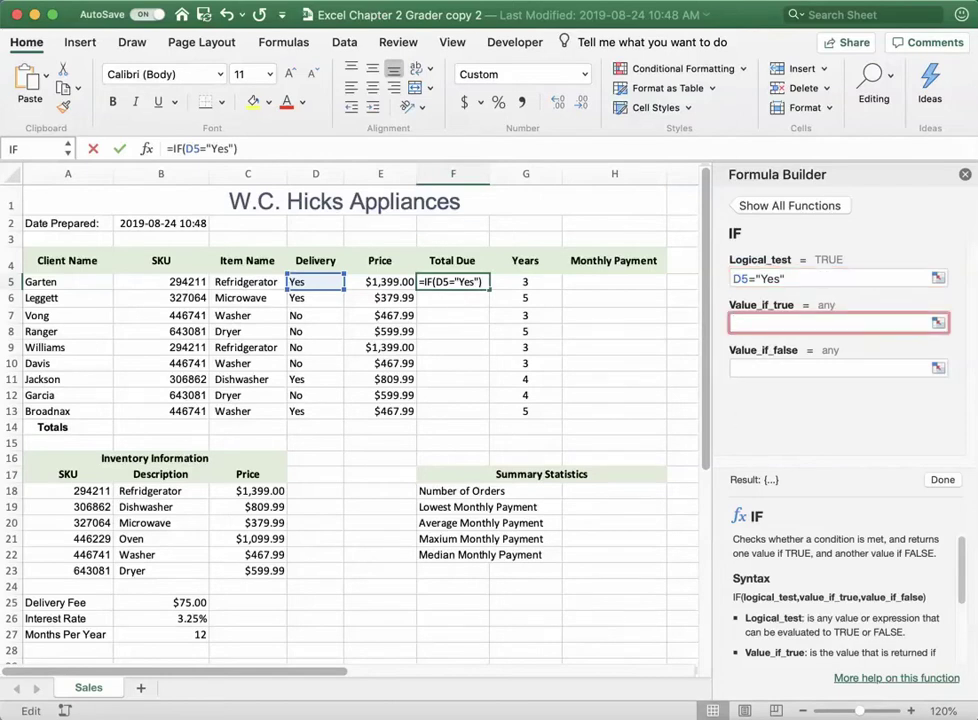
click(380, 281)
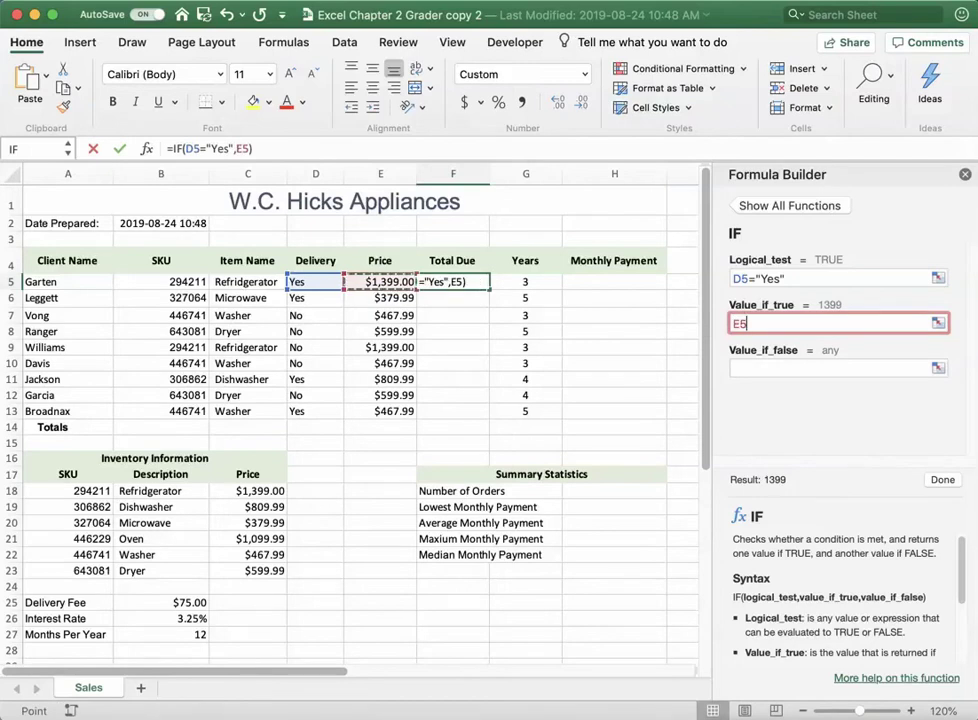
text(+)
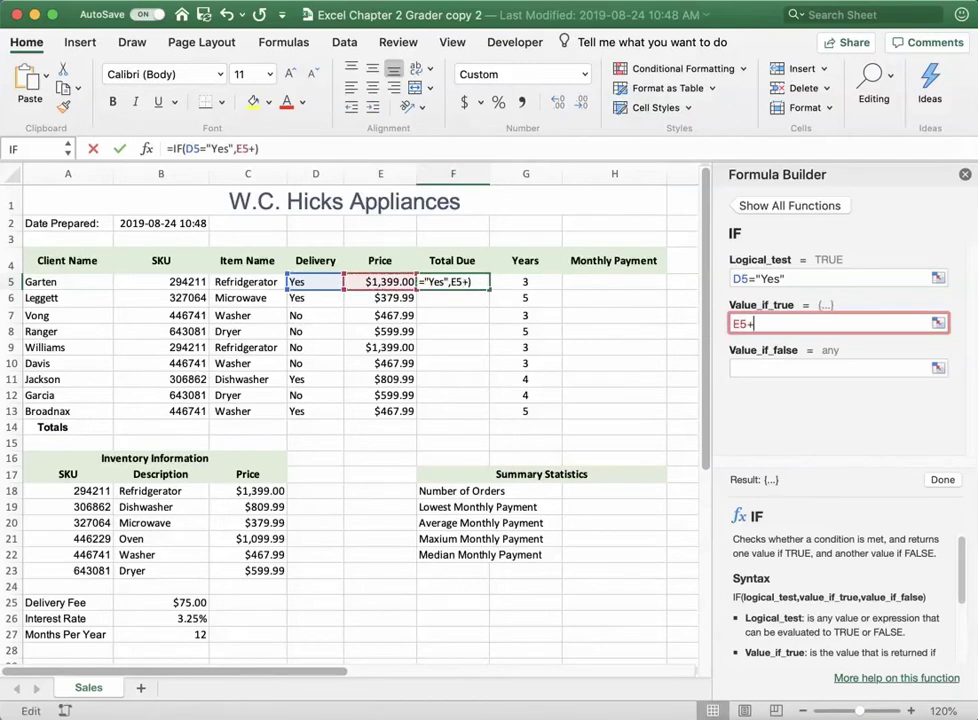
click(160, 602)
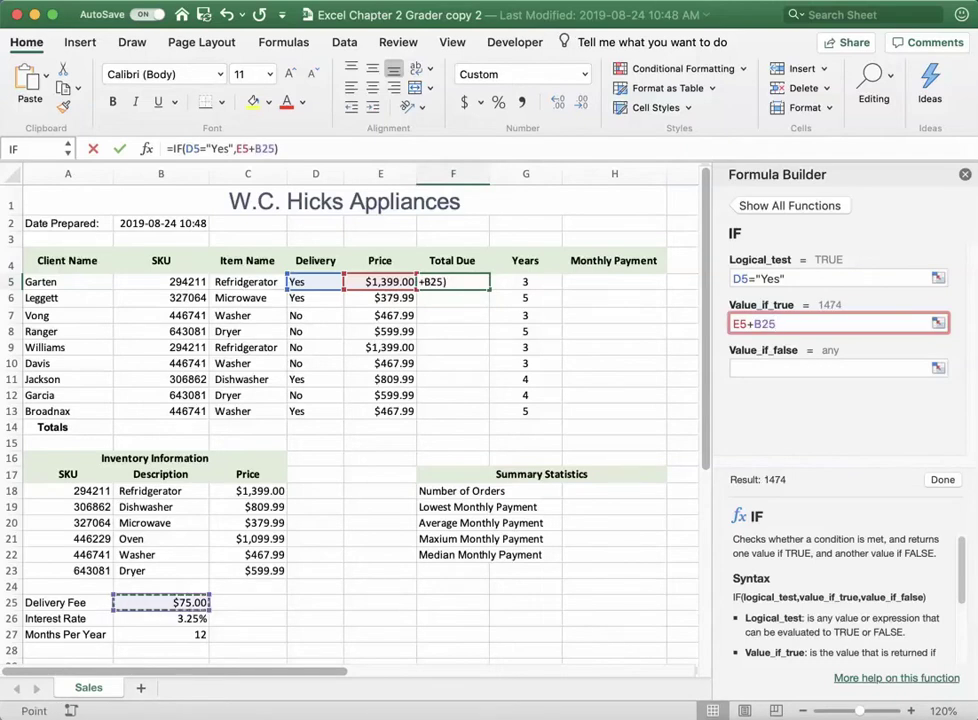
key(F4)
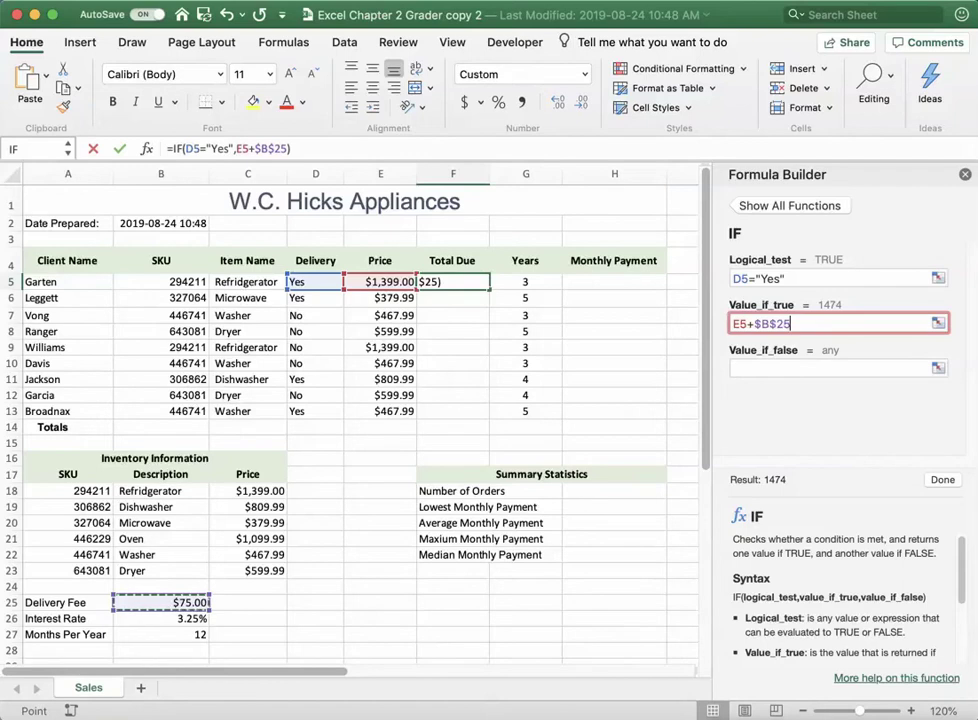
key(Tab)
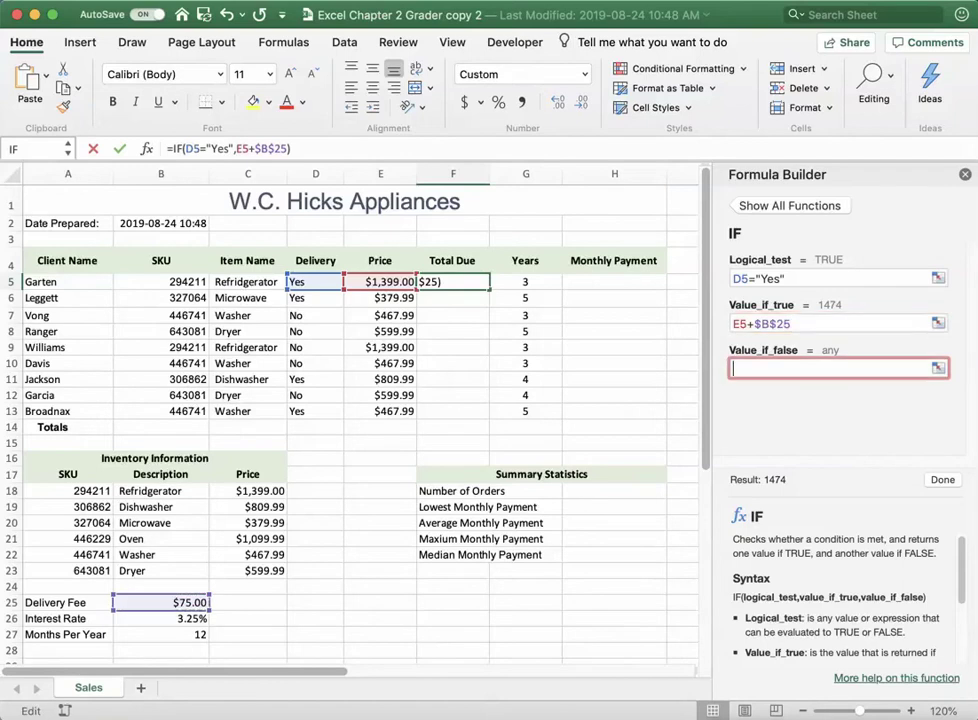
click(380, 281)
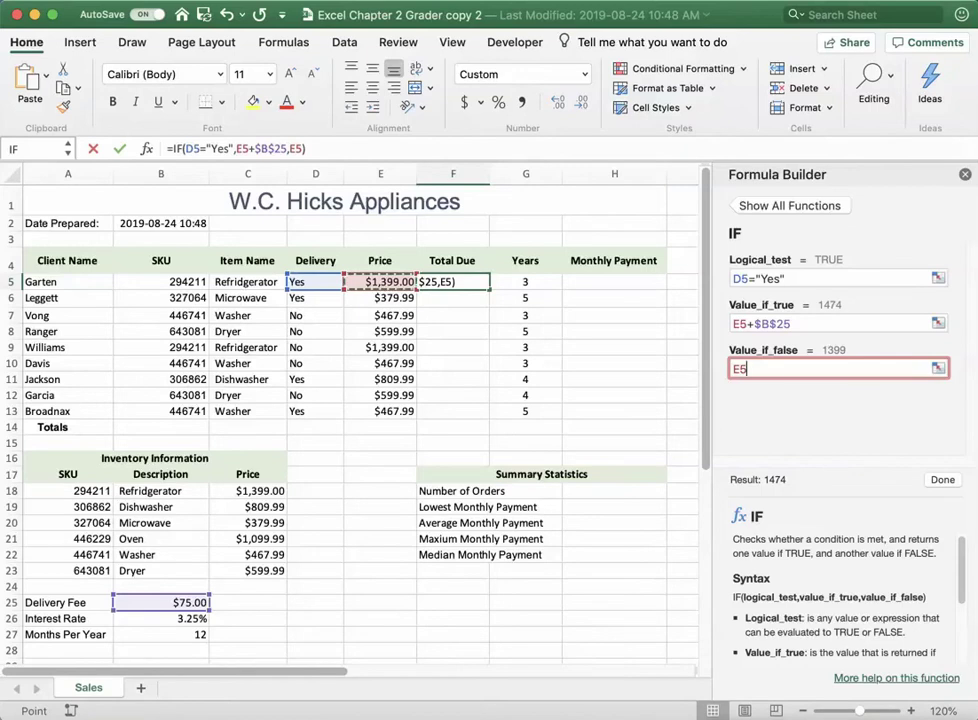
key(Return)
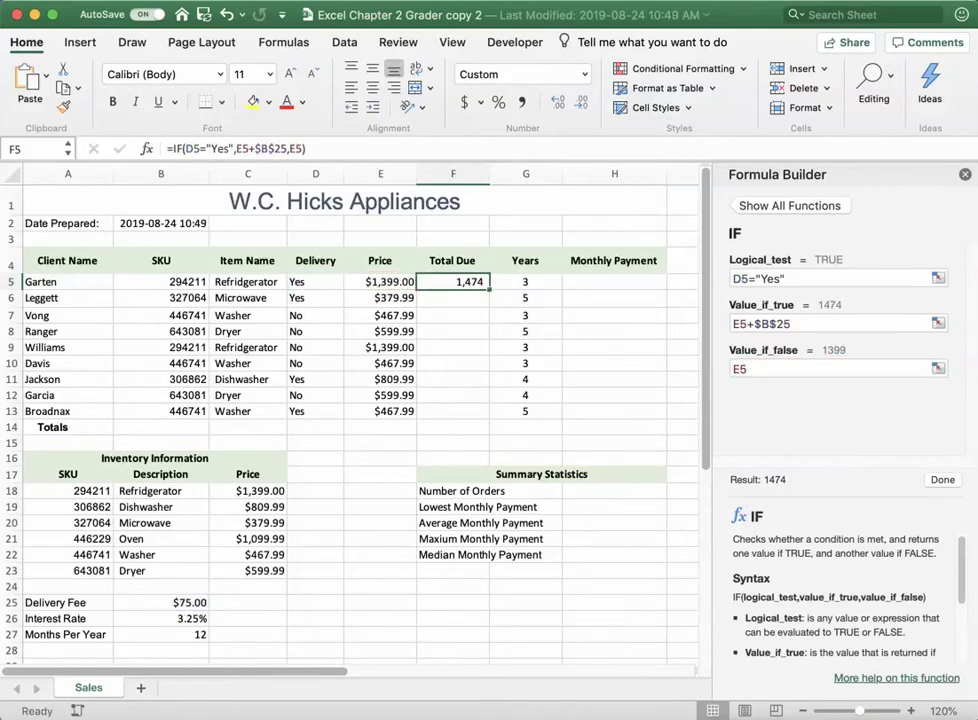
Fill the Total Due formula down to F13 and format the amounts as Currency.
drag(490, 288, 488, 413)
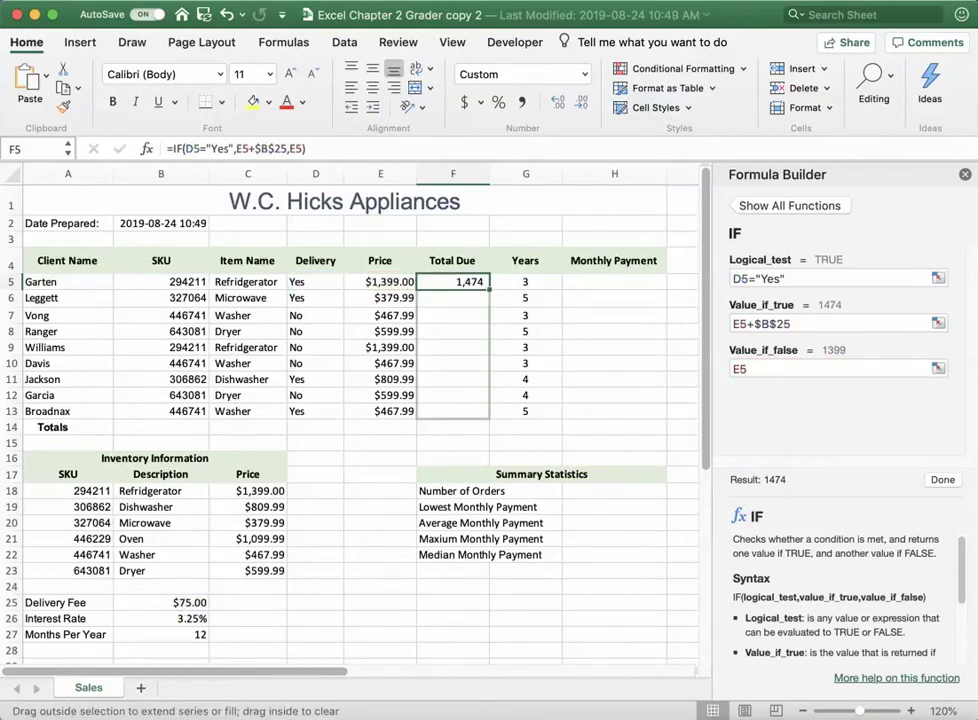
click(584, 74)
click(521, 160)
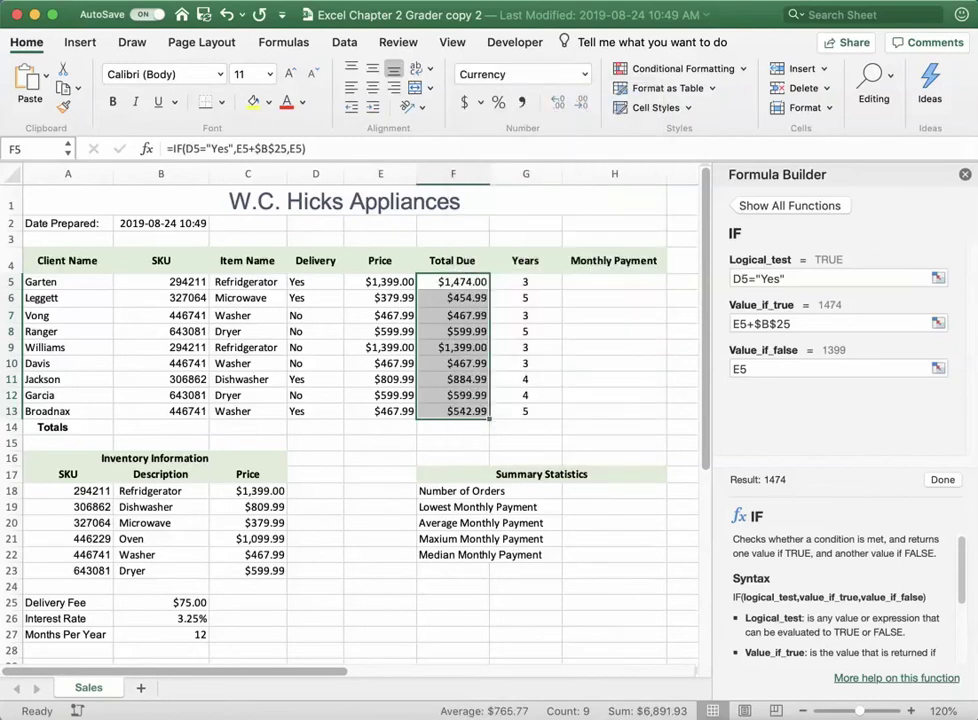
key(Right)
key(Right)
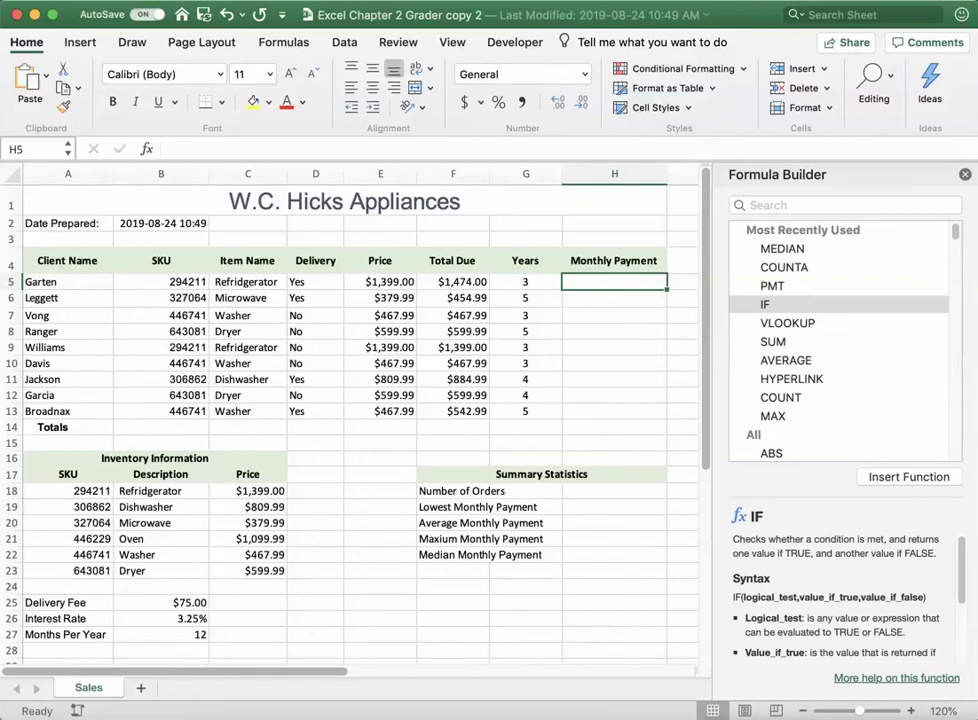
Start a PMT formula in H5 with rate $B$26/$B$27.
double_click(772, 285)
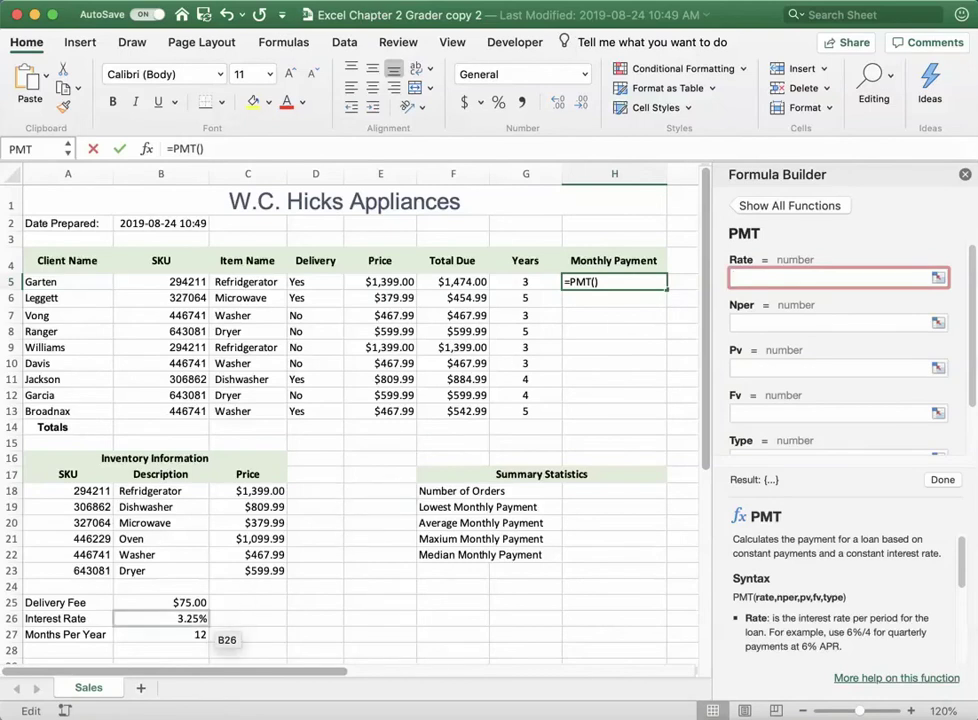
click(195, 619)
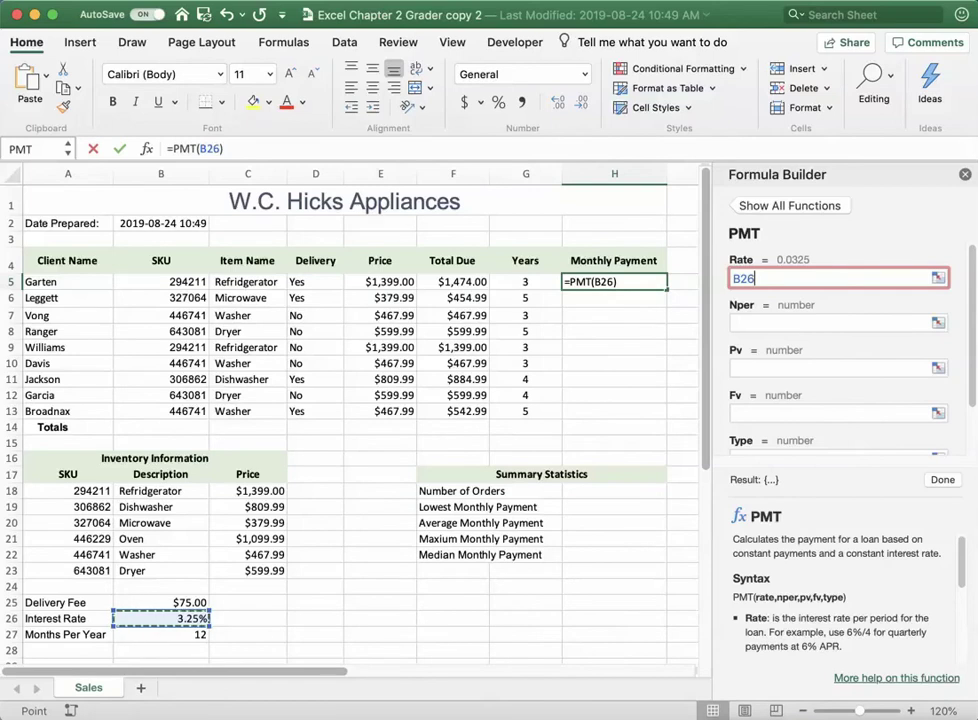
key(F4)
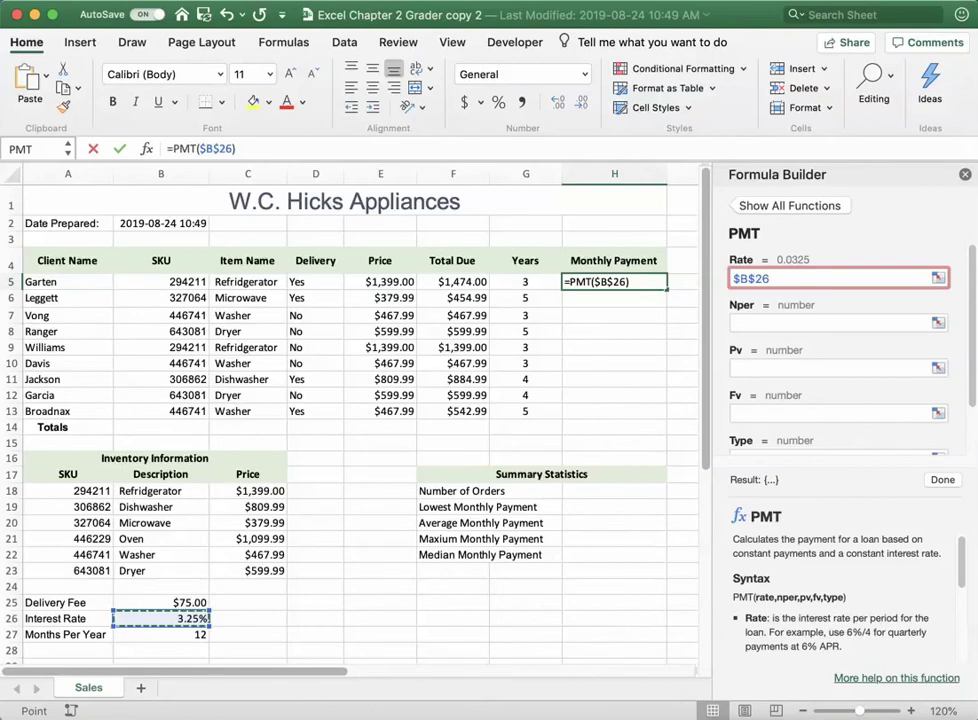
text(/)
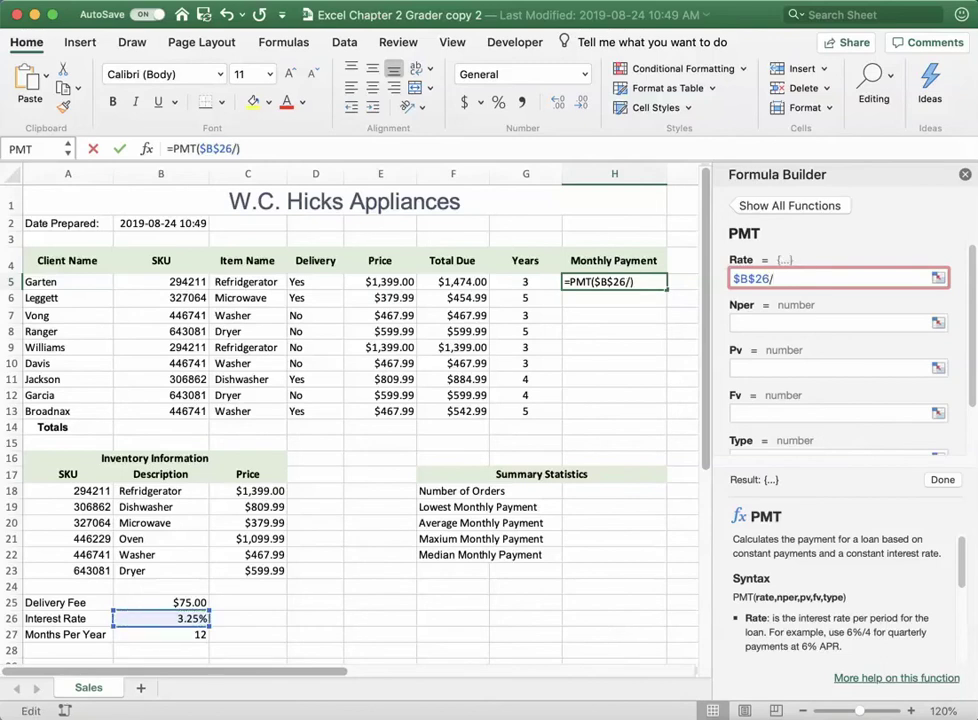
click(161, 634)
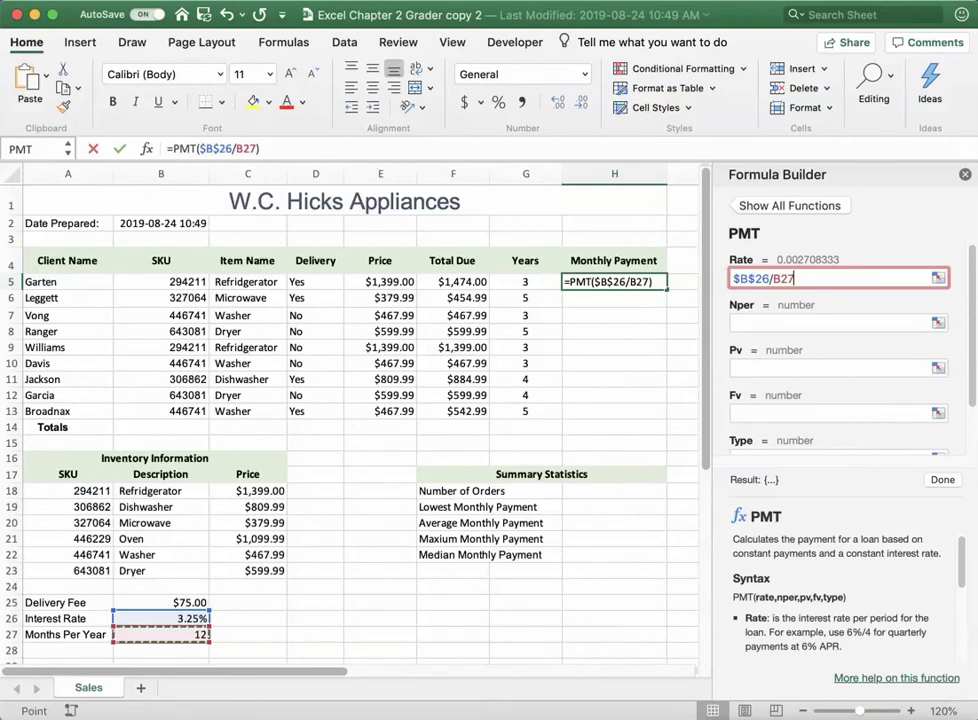
key(F4)
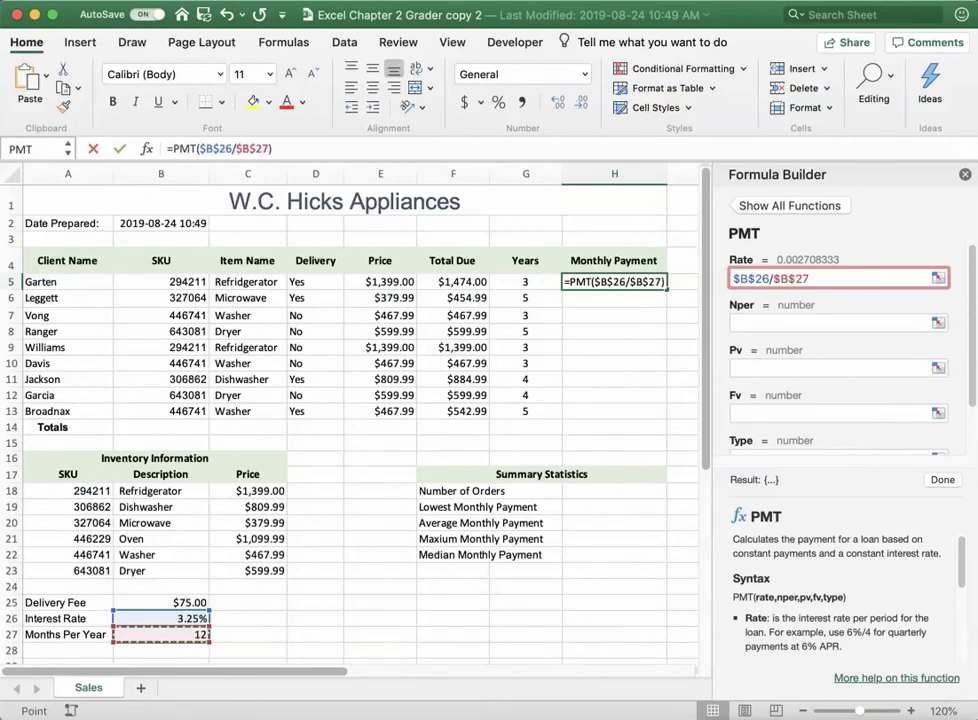
key(Tab)
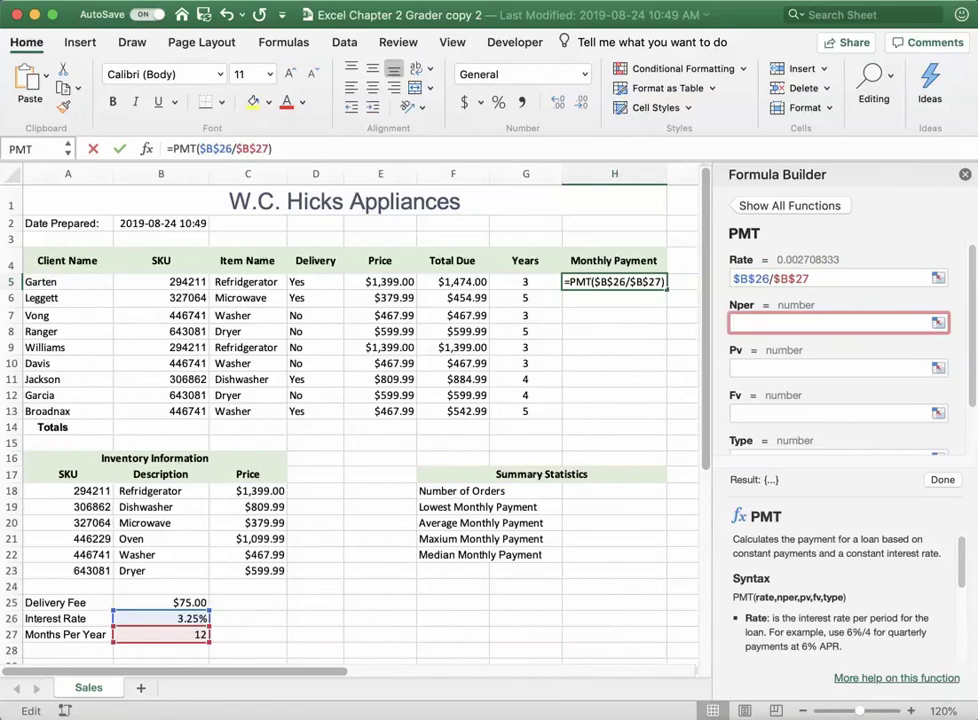
Complete the PMT with periods G5*$B$27 and present value F5, showing ($43.03).
click(525, 282)
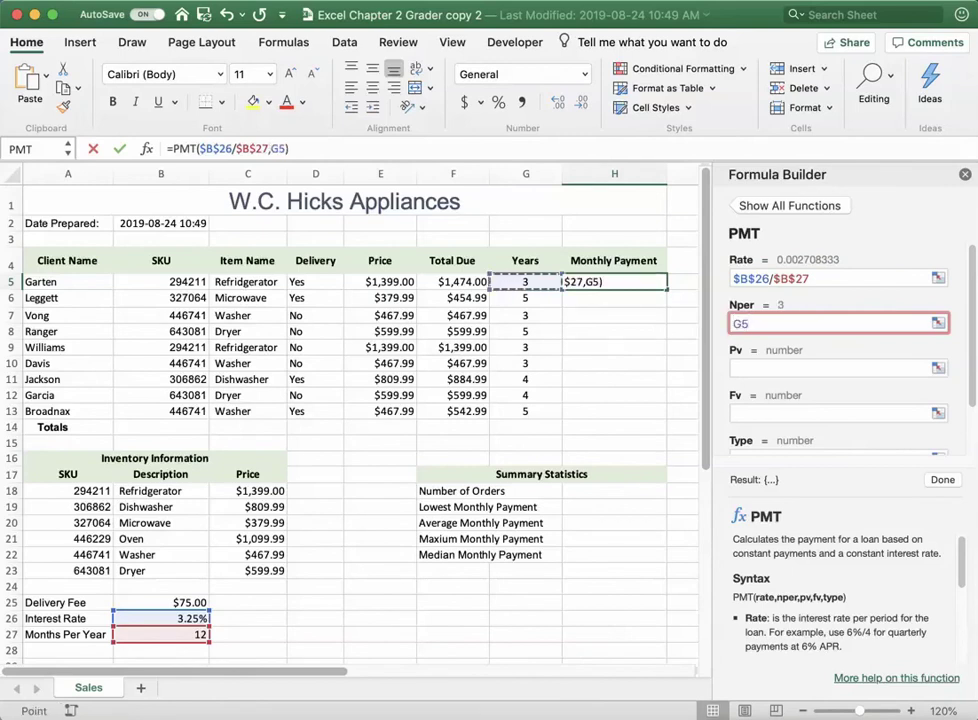
text(*)
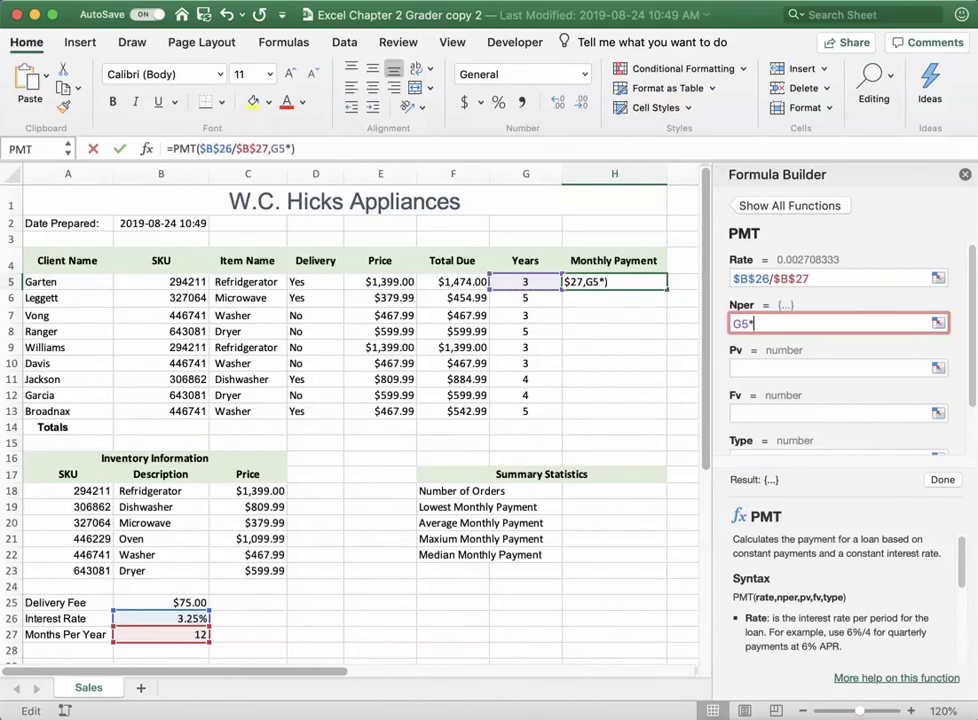
click(160, 634)
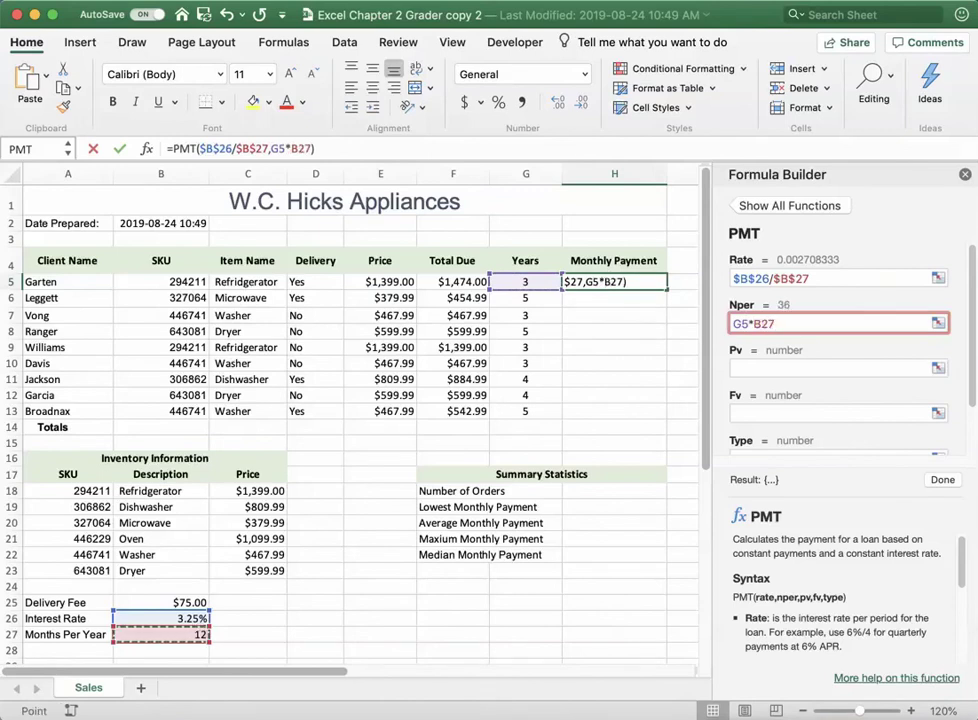
key(F4)
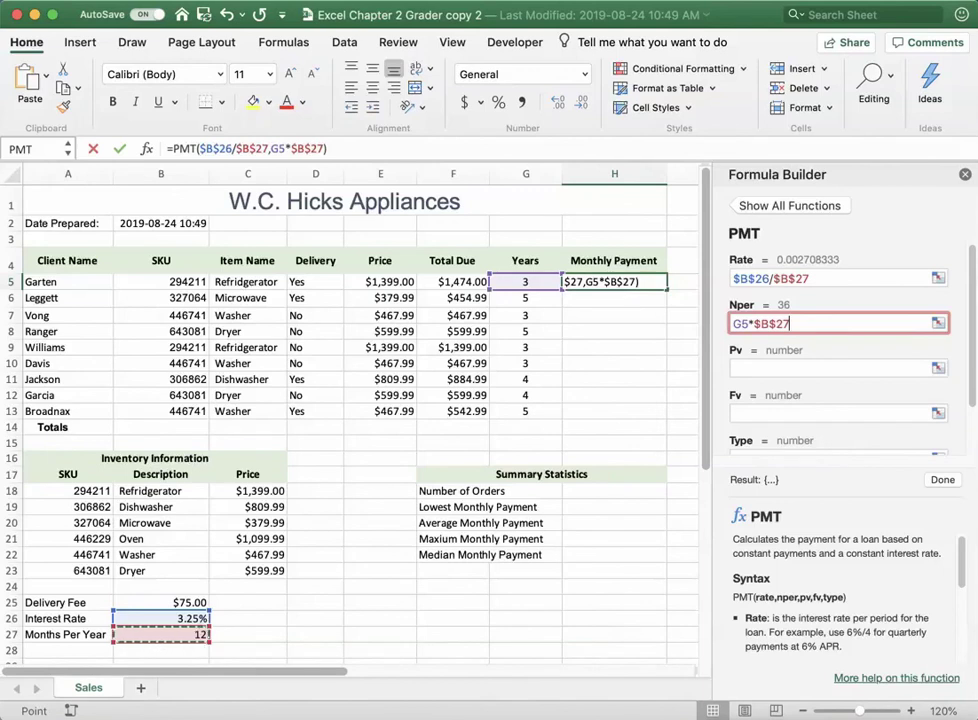
key(Tab)
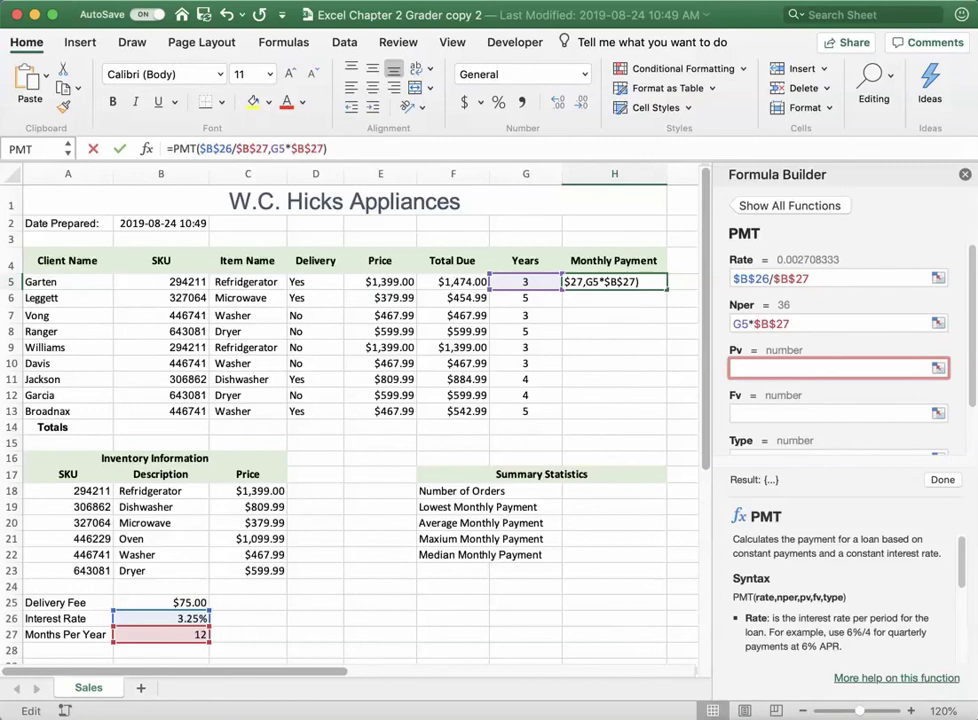
click(453, 281)
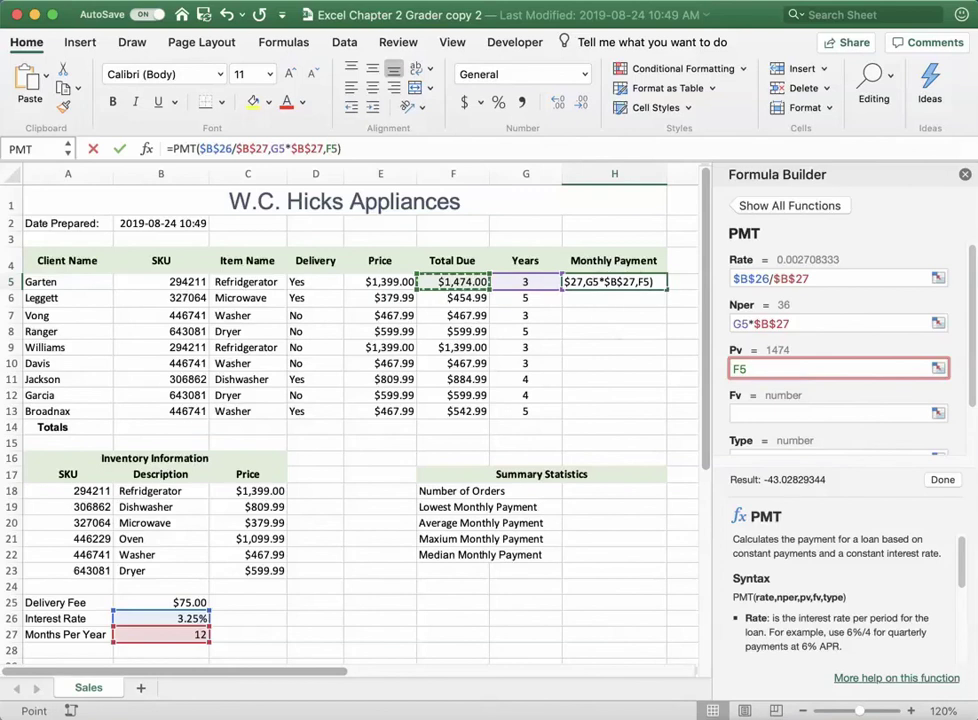
key(Return)
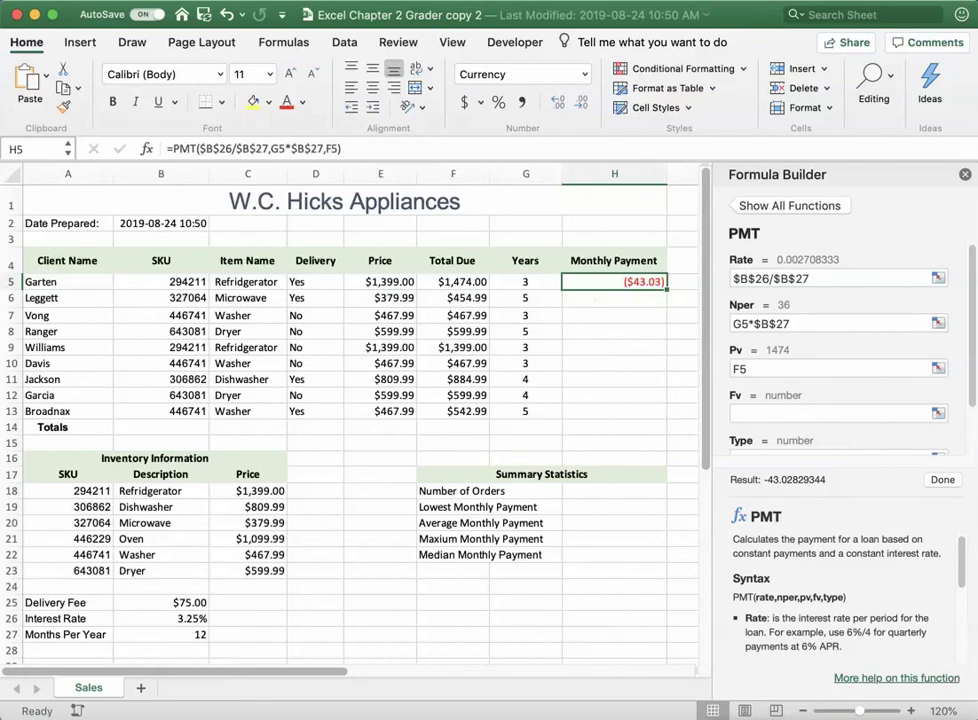
Change H5 to =-PMT(...) for a positive payment and fill it down to H13.
key(F2)
text(-)
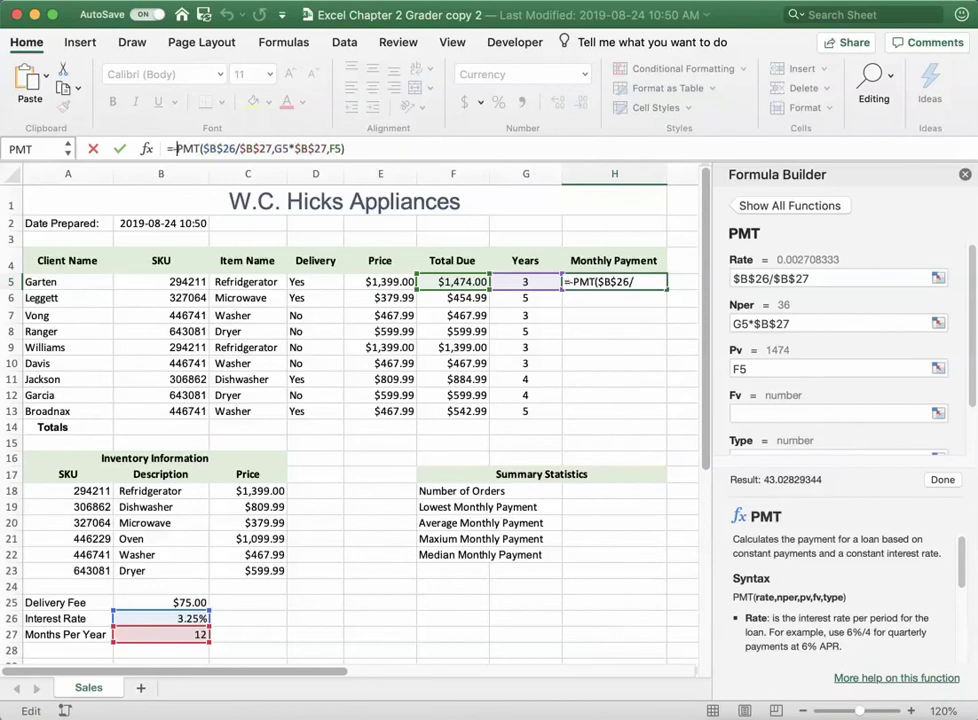
key(Return)
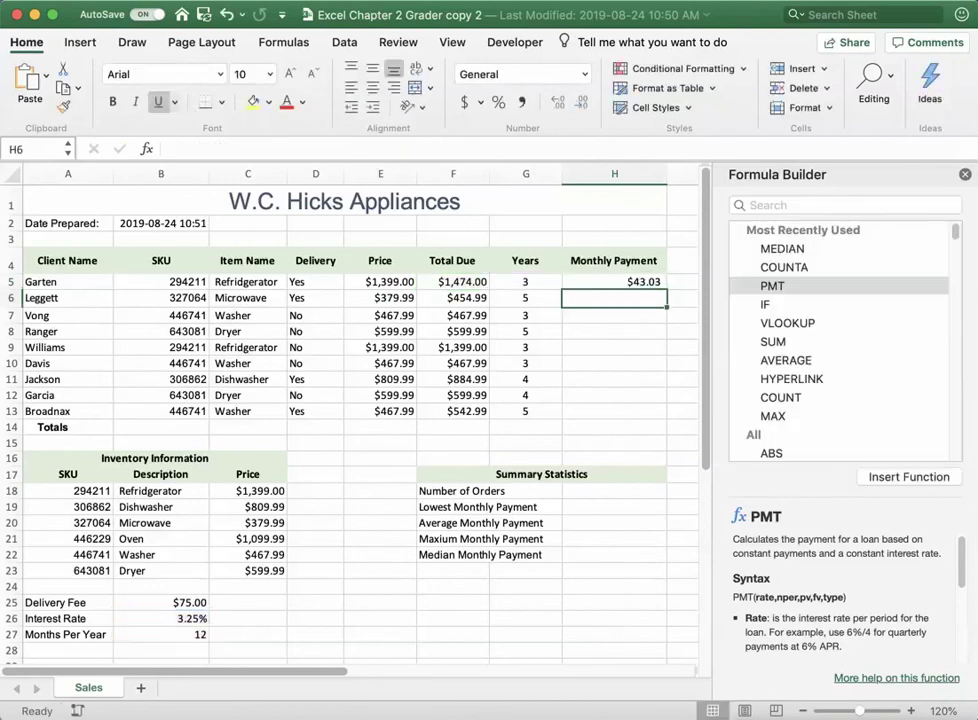
key(Up)
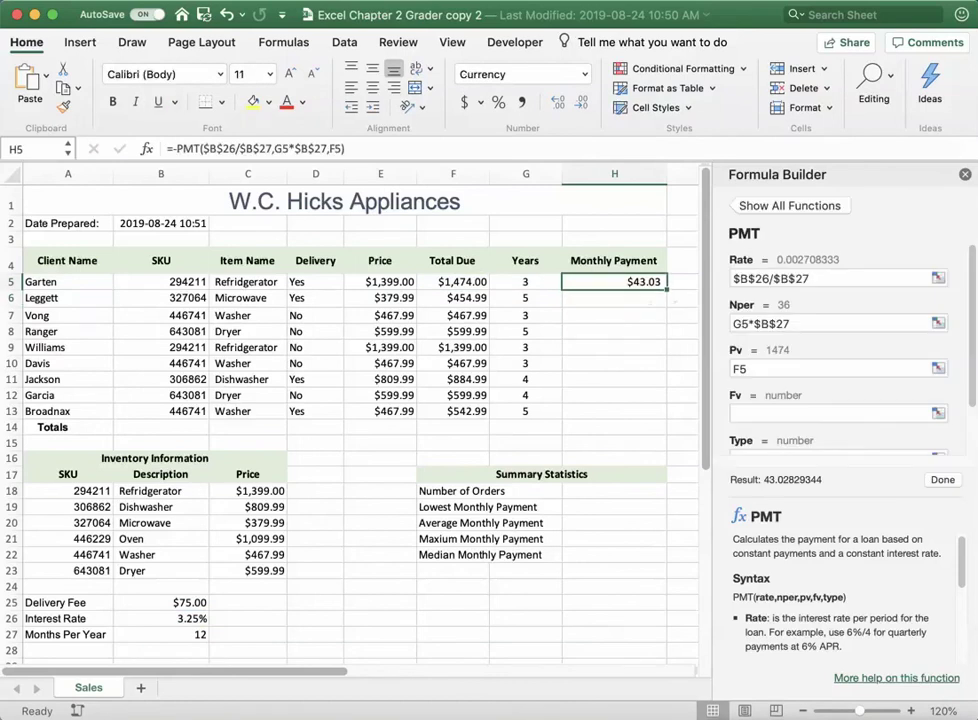
drag(666, 289, 663, 416)
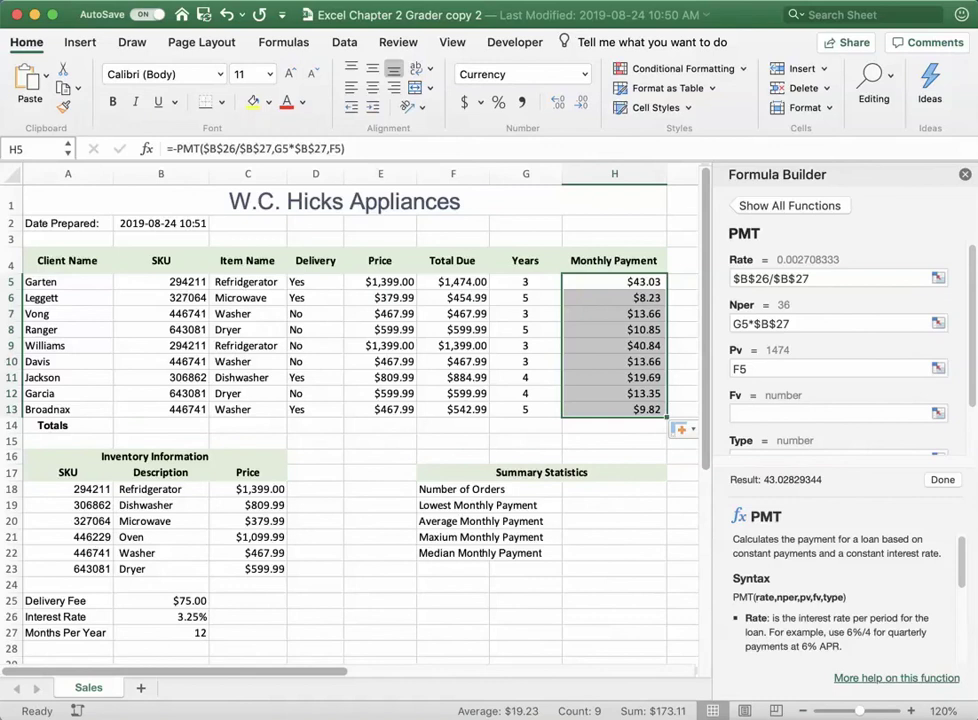